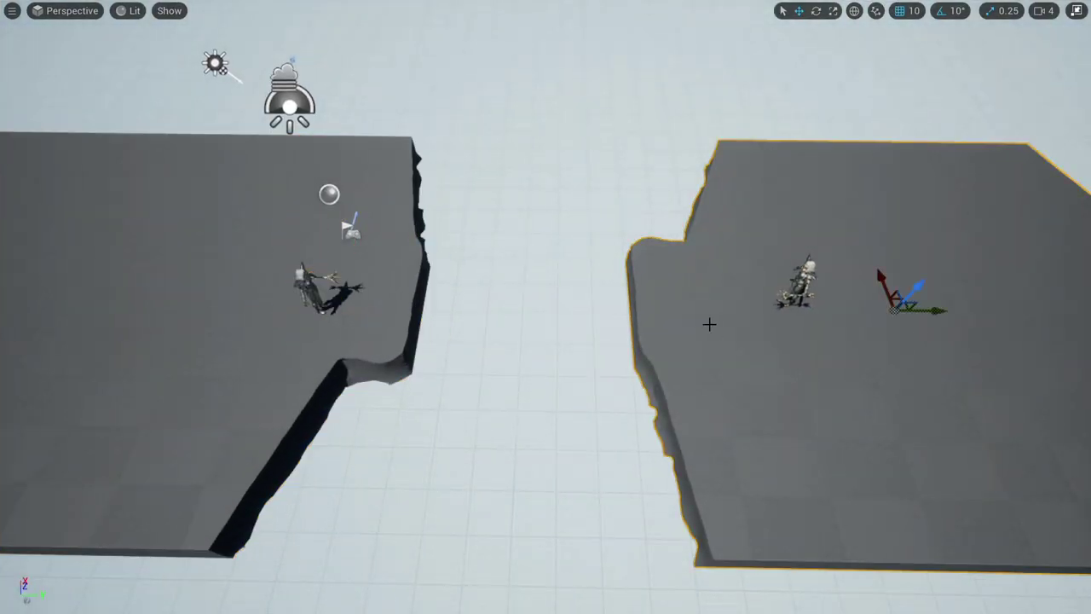
Select the right platform, briefly delete the mountain backdrop to inspect the platforms, then restore it
click(709, 319)
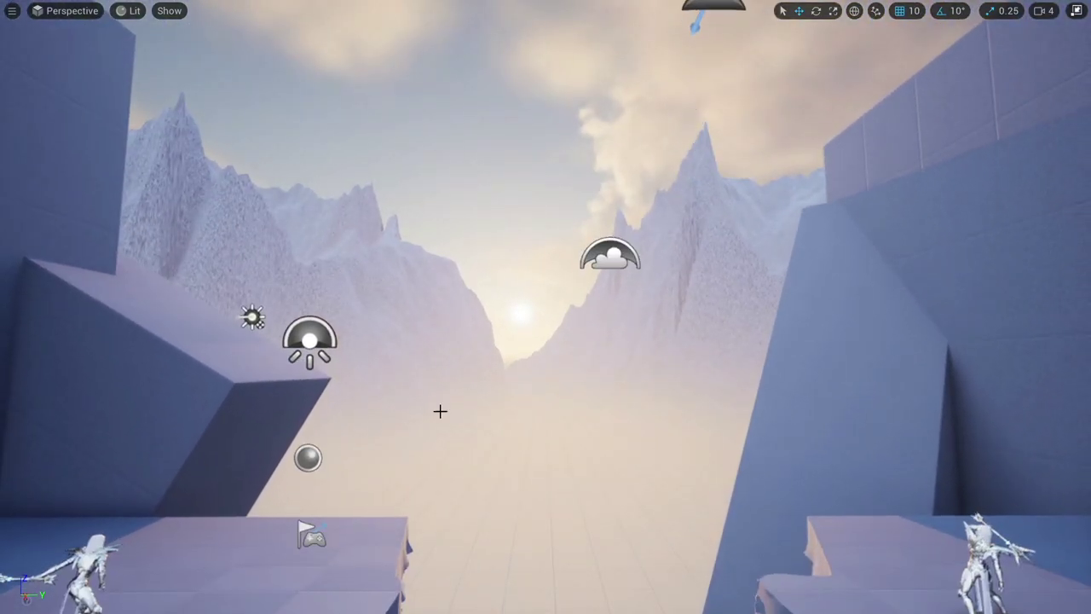
click(380, 299)
key(Delete)
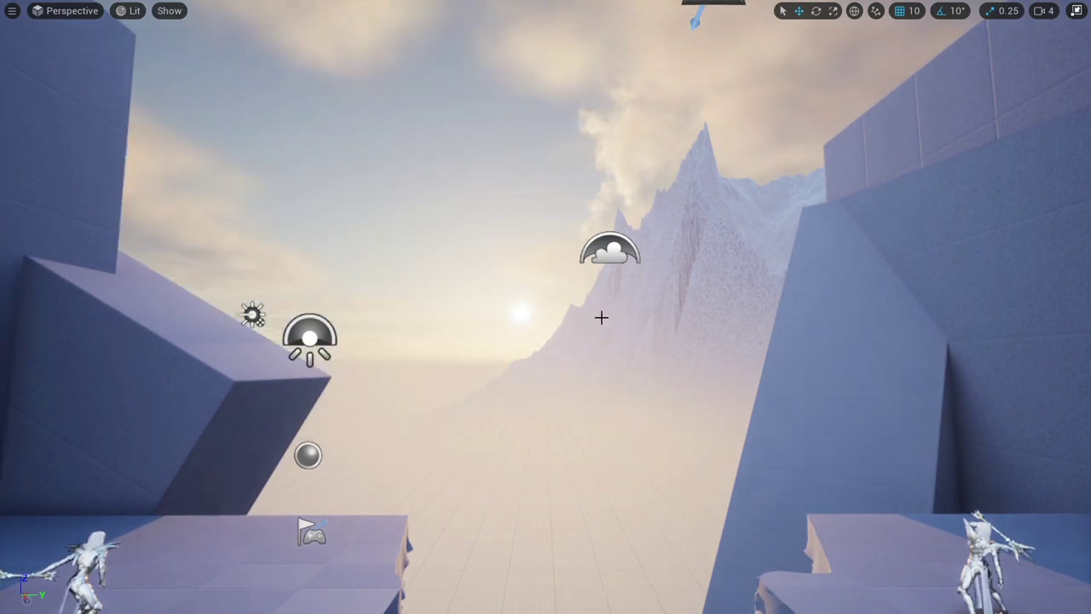
middle_drag(619, 324, 619, 327)
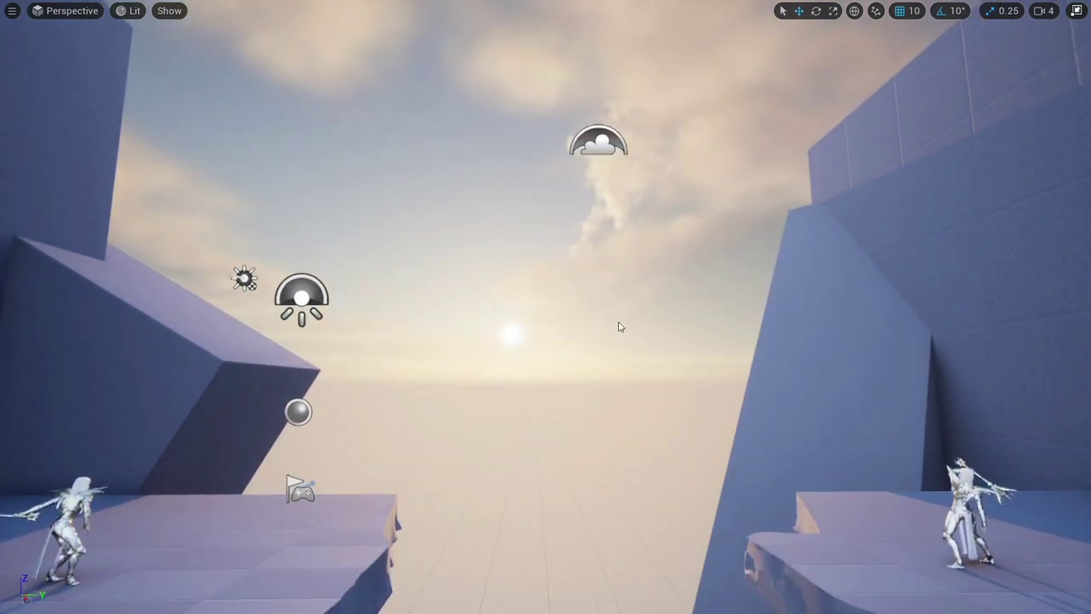
key(ctrl+z)
right_drag(613, 336, 615, 363)
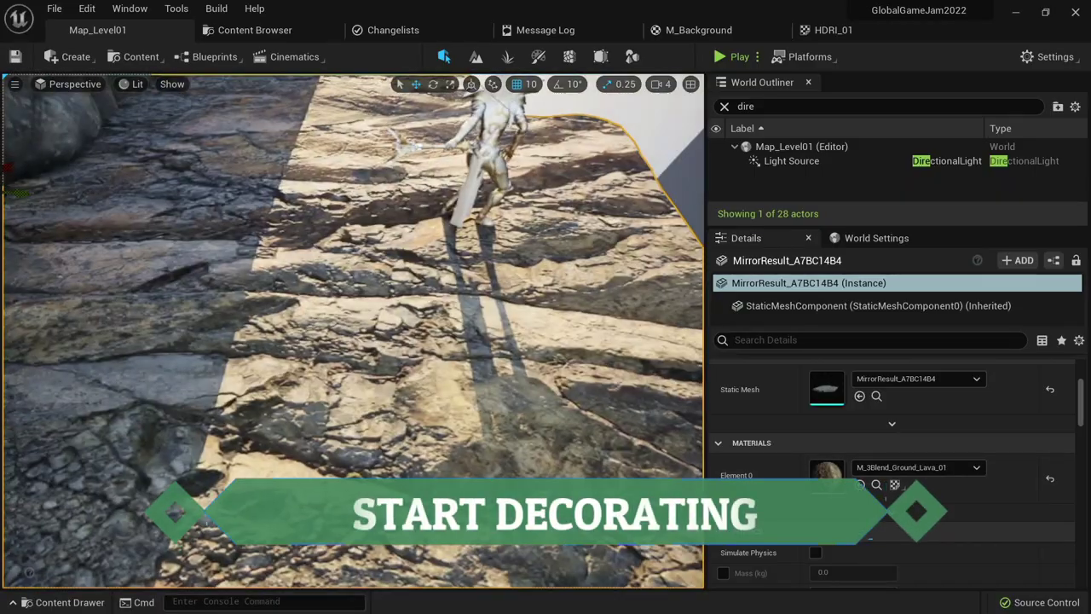
Vertex-paint both platforms on the Green channel and undo the ice cliff's last scale change
key(shift+4)
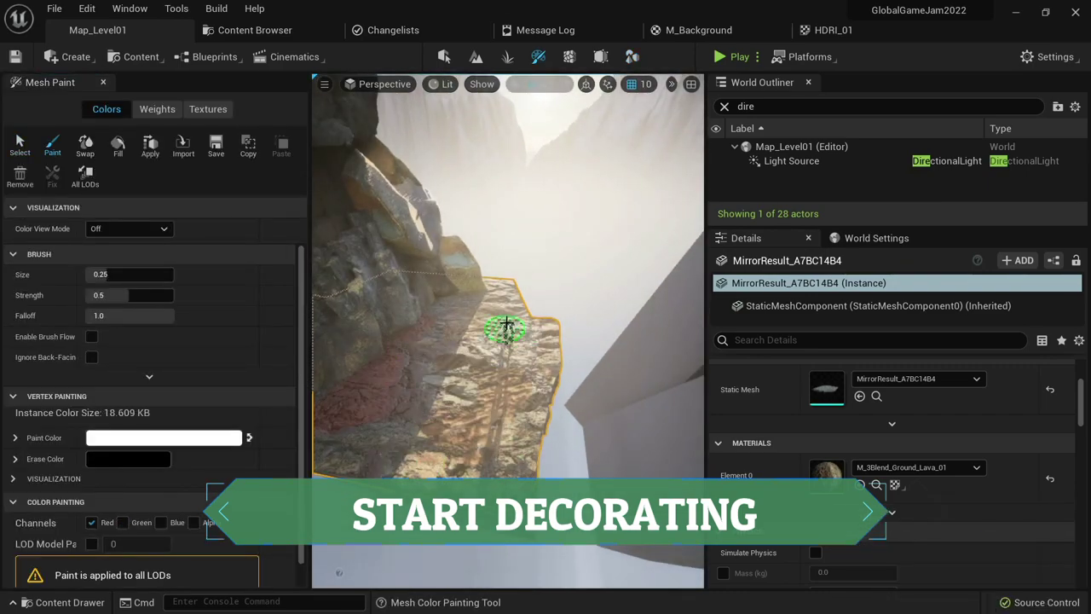
click(124, 523)
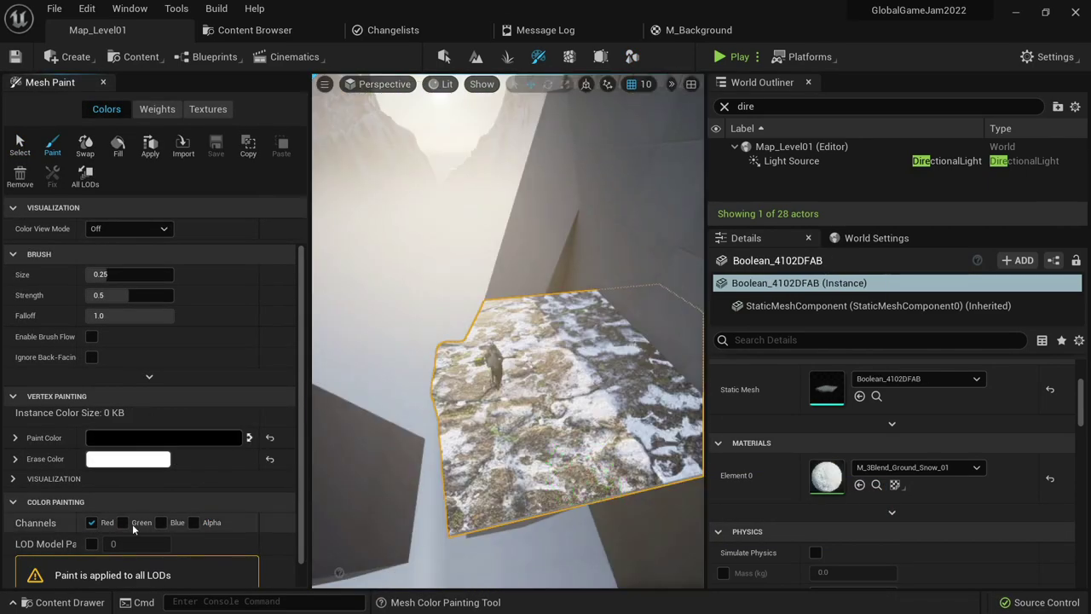
ctrl+click(450, 529)
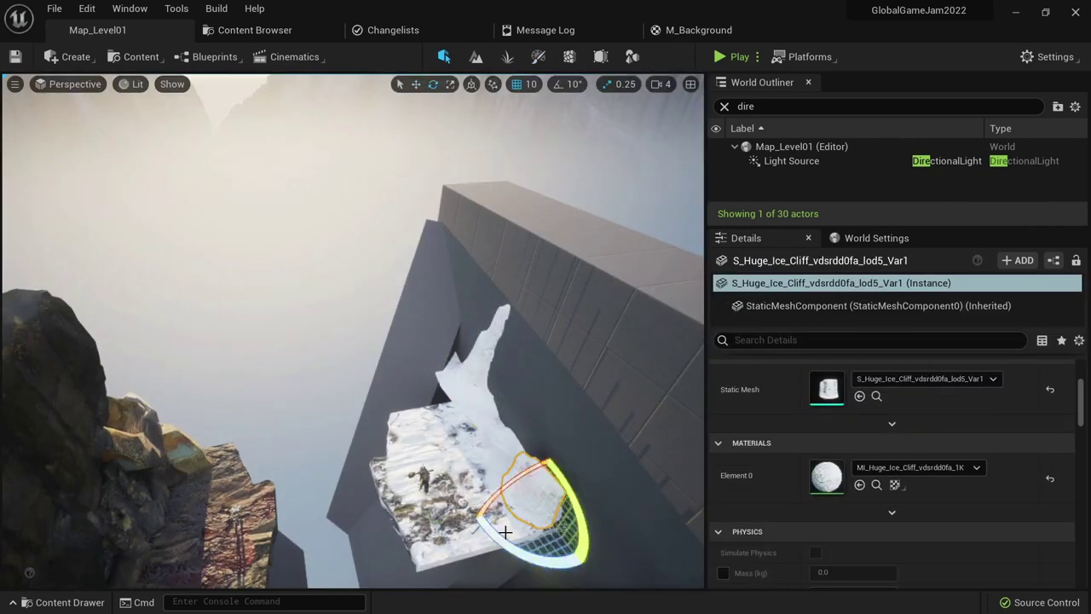
key(ctrl+z)
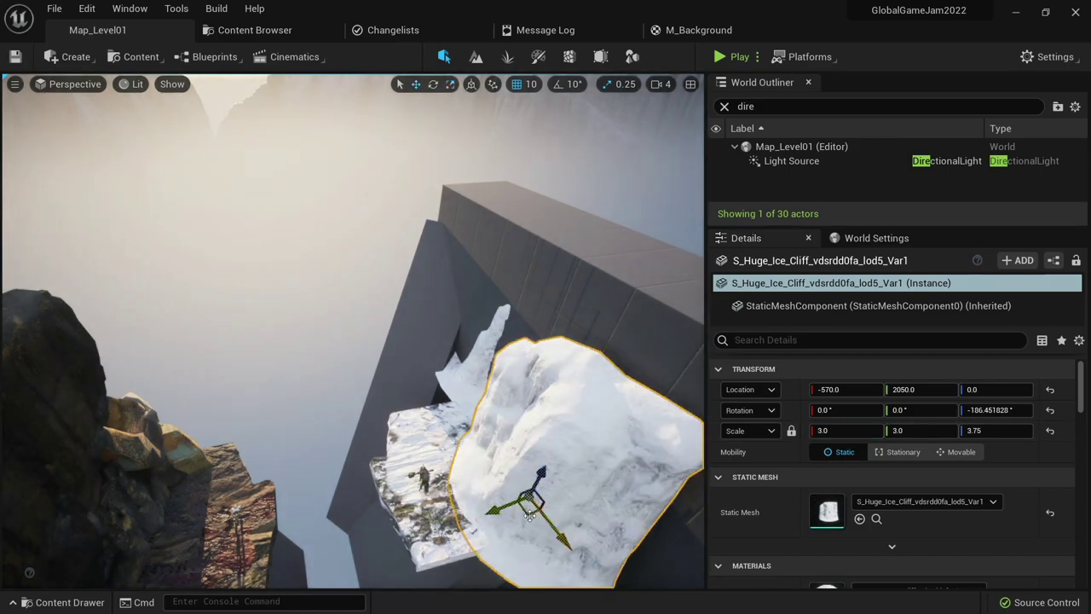
right_drag(529, 515, 529, 515)
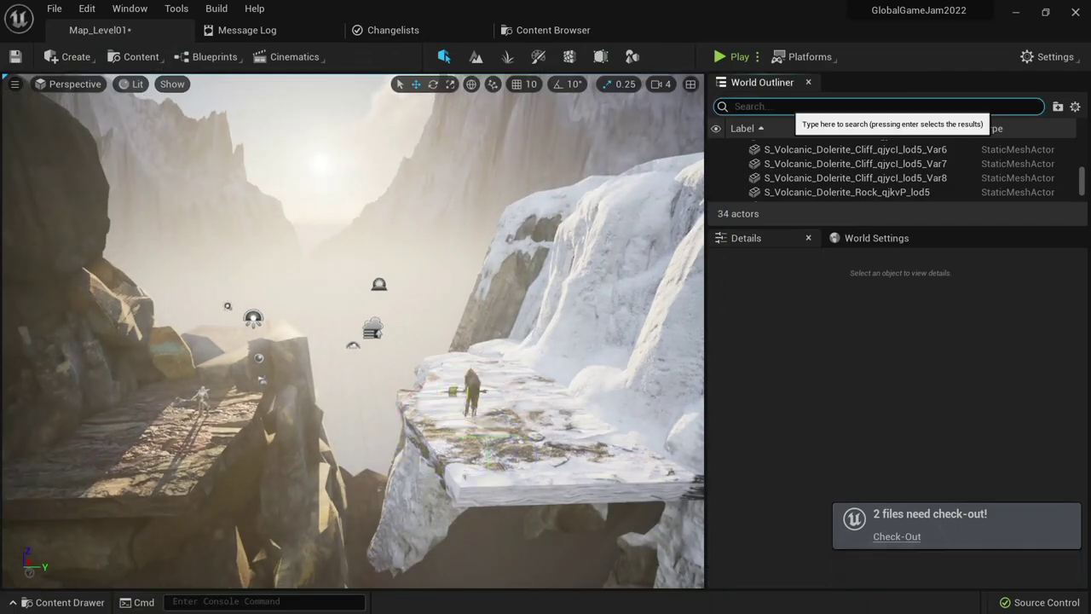
Find the directional light via 'dire' and set its Bloom Scale to 0.1
text(dire)
key(Return)
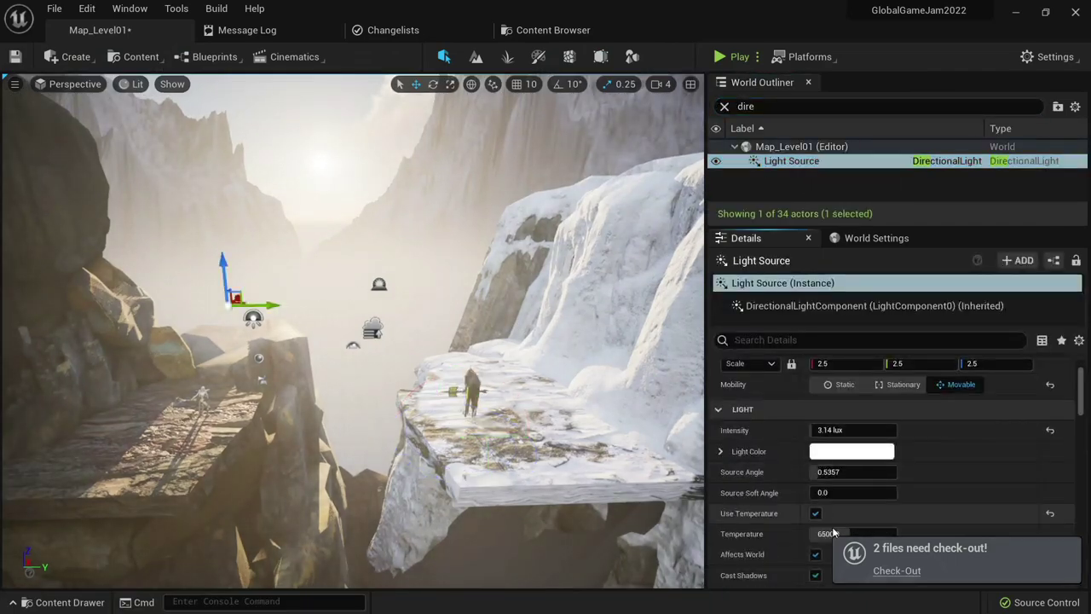
scroll(943, 484, down, 2)
scroll(943, 484, down, 5)
click(852, 442)
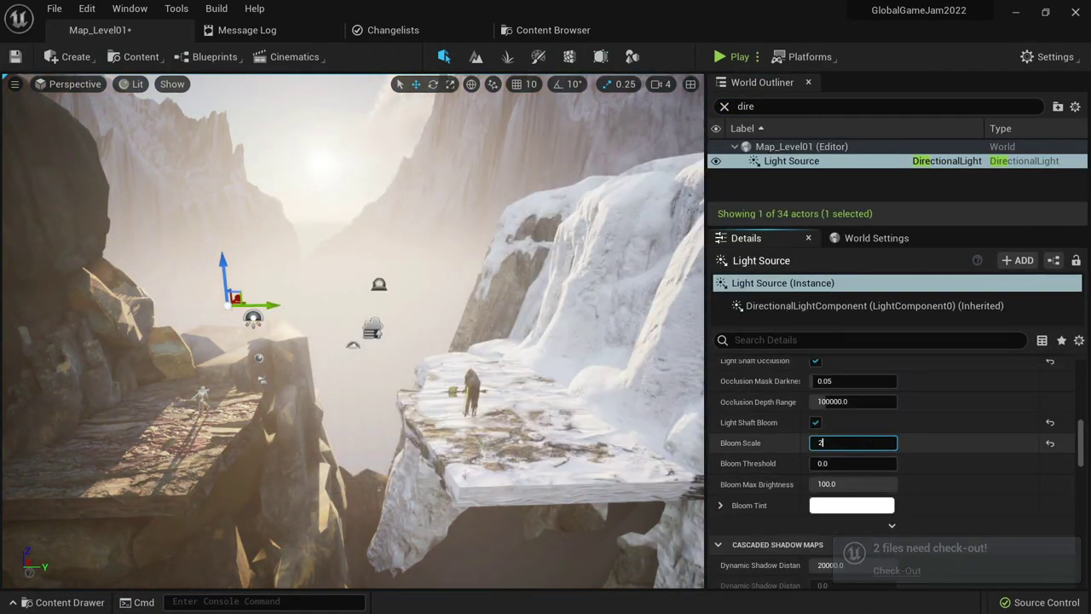
text(0.1)
key(Return)
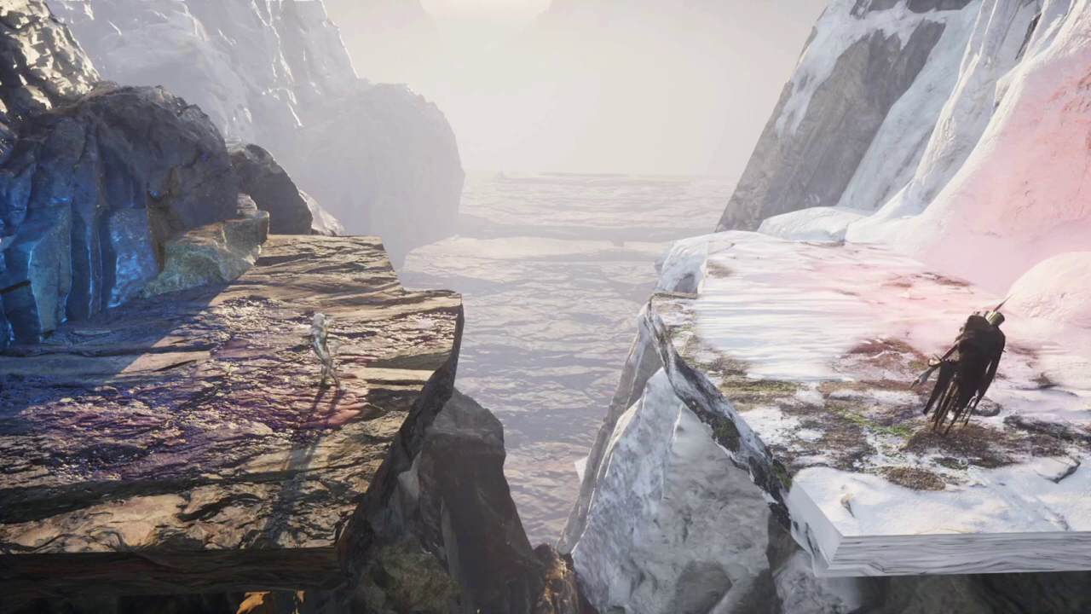
Stop play, move the player camera rig to reframe the duel, and select the blockout shapes
key(Escape)
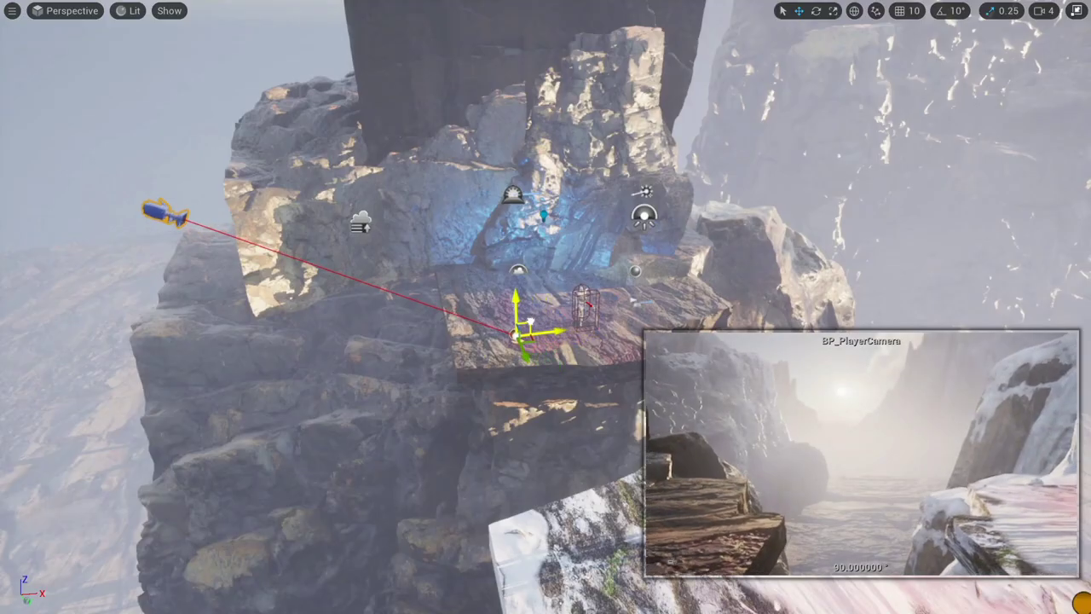
drag(528, 322, 514, 318)
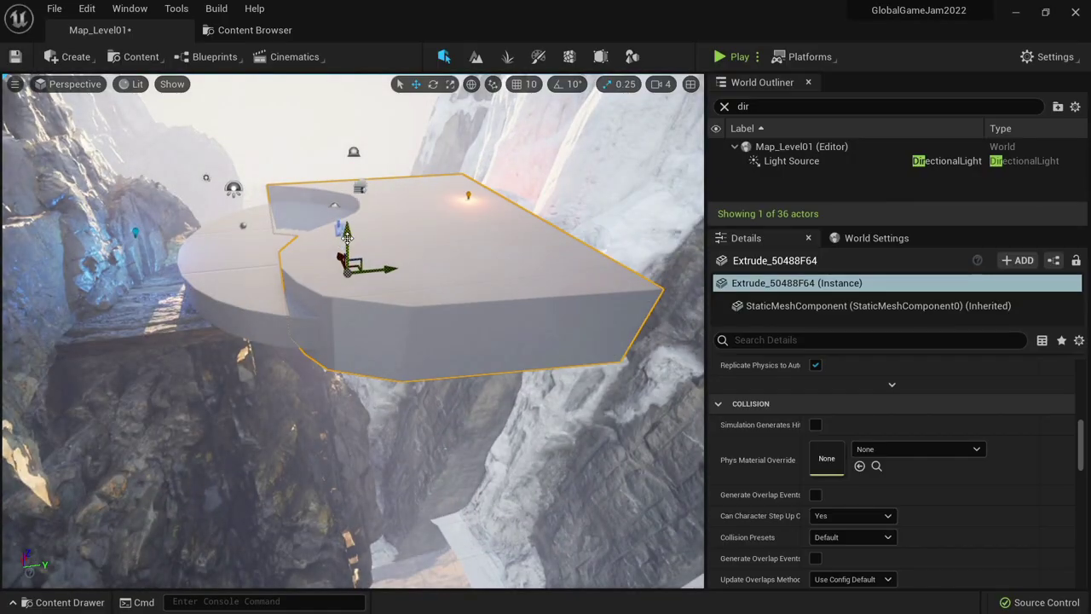
ctrl+click(454, 186)
key(f)
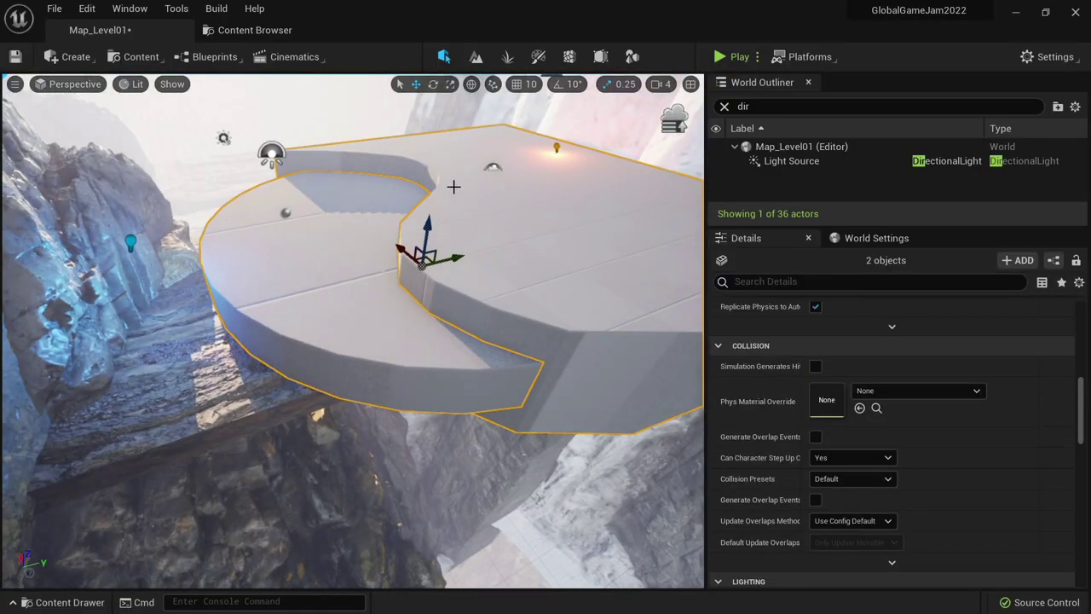
Cut the grey blockout platform with the sphere using Modeling's Mesh Cut
click(631, 56)
scroll(42, 358, down, 5)
click(56, 460)
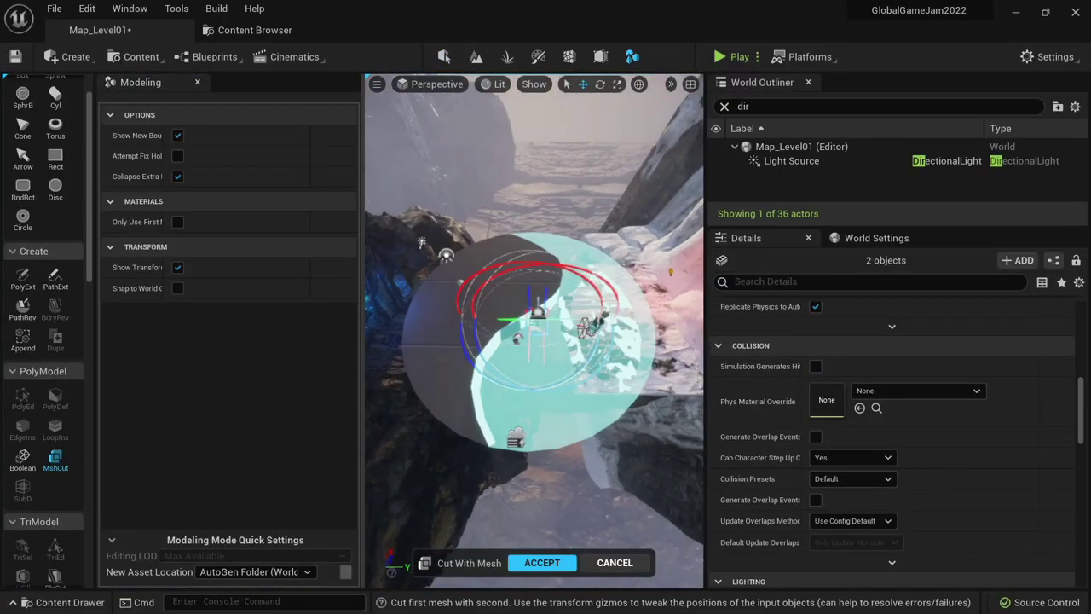
mouse_move(534, 333)
alt+mouse_down()
mouse_move(477, 328)
mouse_move(528, 334)
alt+mouse_up()
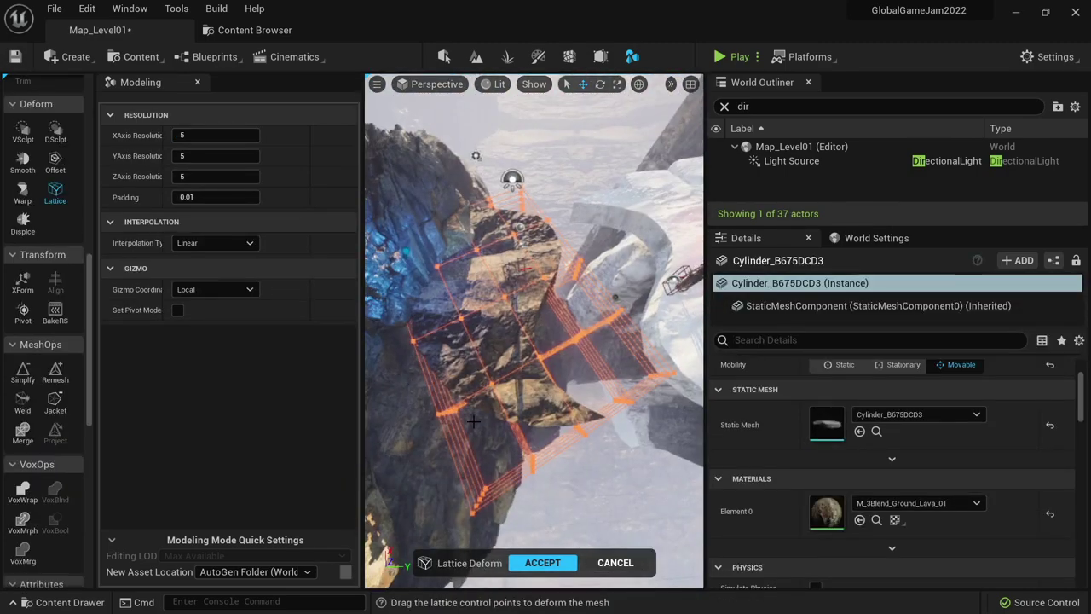
Bend the lava-rock cylinder by dragging its lattice control points
alt+drag(503, 426, 522, 436)
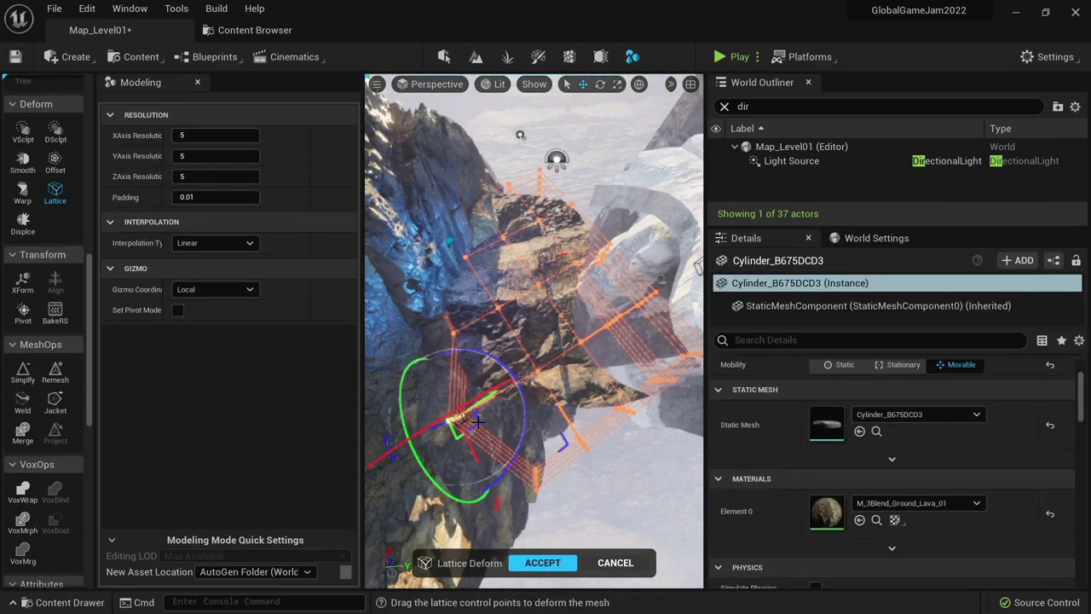
alt+drag(463, 345, 493, 420)
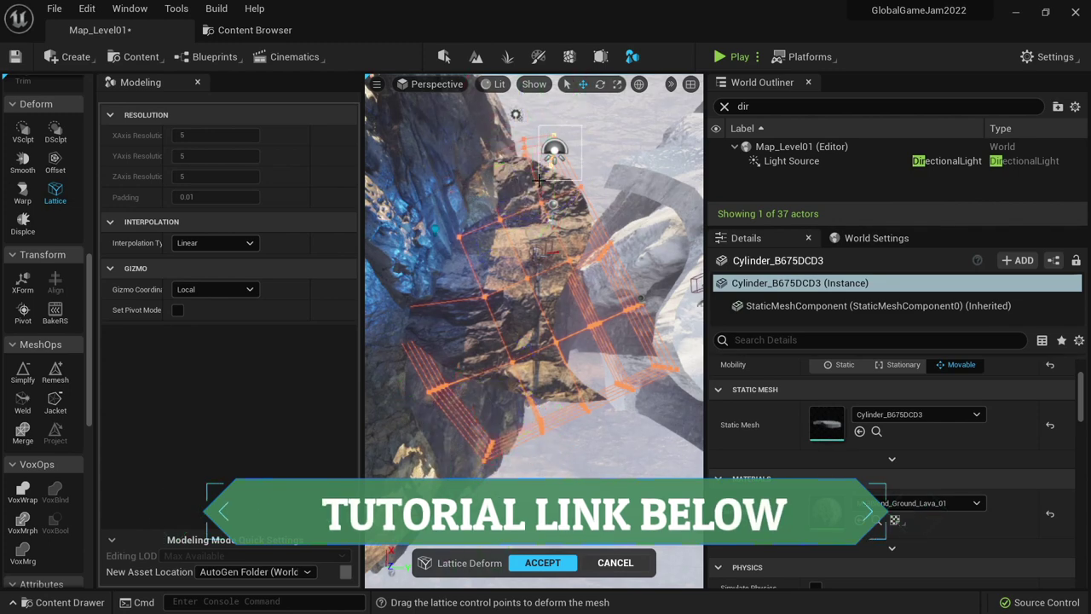
alt+drag(452, 180, 621, 530)
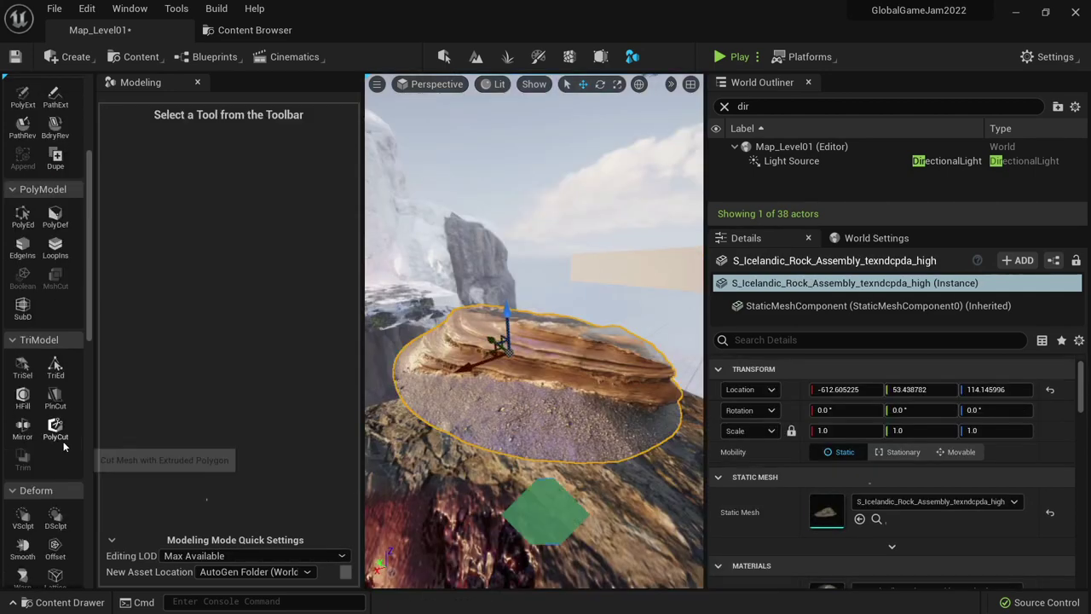
Slice the Icelandic rock flat with a plane cut and return to object selection mode
click(54, 397)
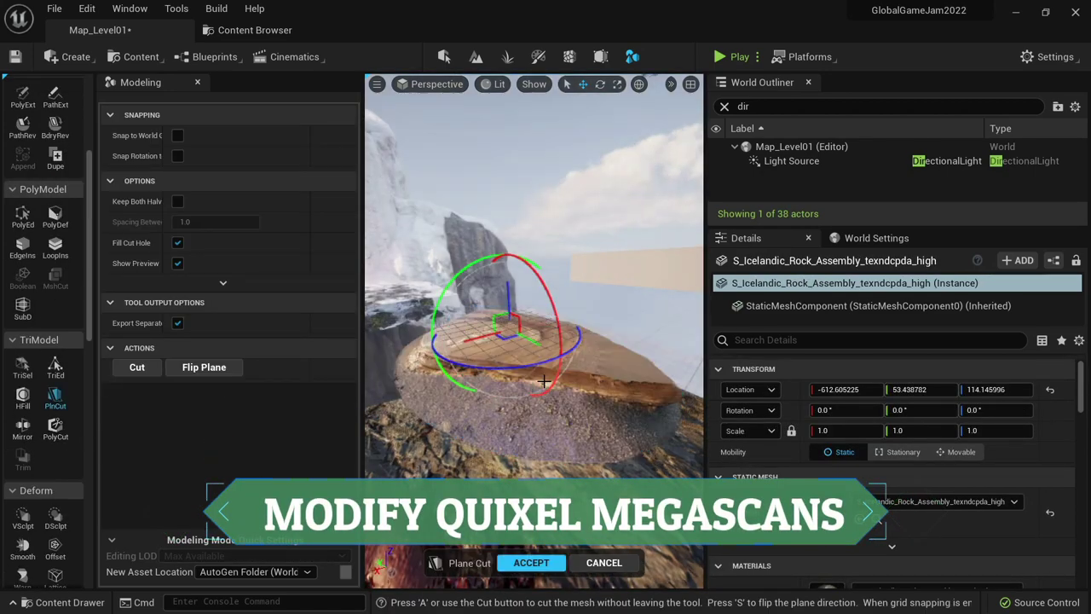
click(203, 367)
alt+drag(529, 375, 480, 320)
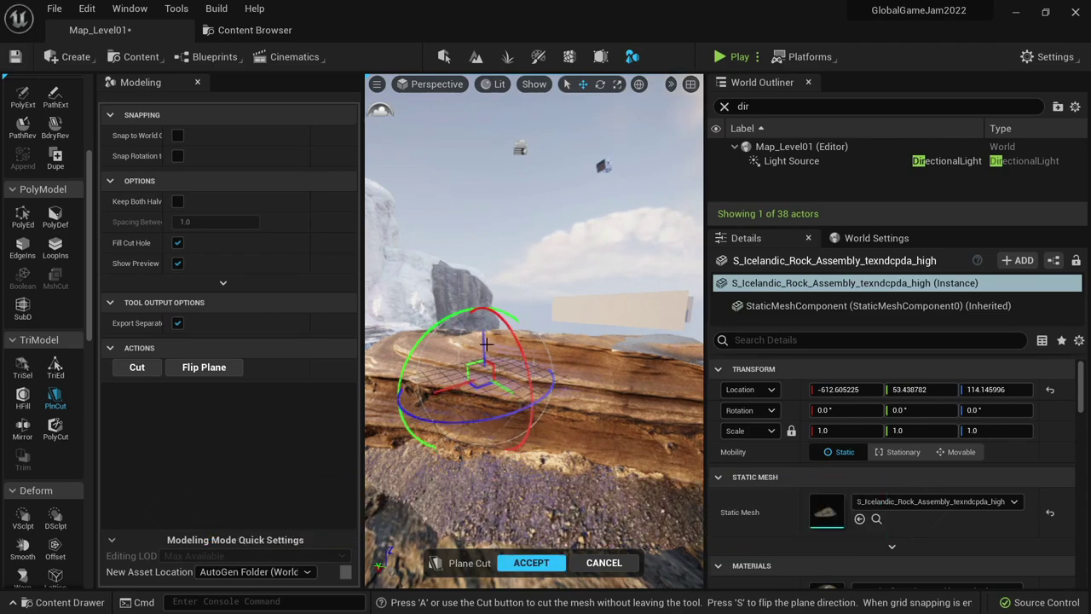
alt+drag(484, 344, 614, 324)
scroll(535, 333, up, 5)
key(shift+1)
alt+drag(366, 341, 405, 373)
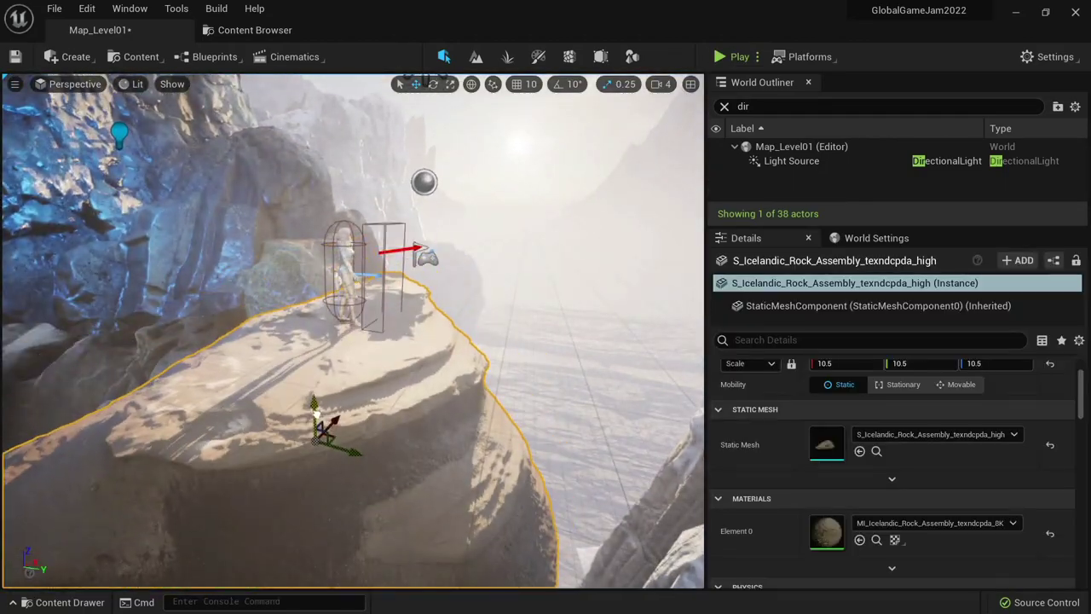
Rotate the rock platform into place in a fullscreen viewport and start Play in Editor
key(F11)
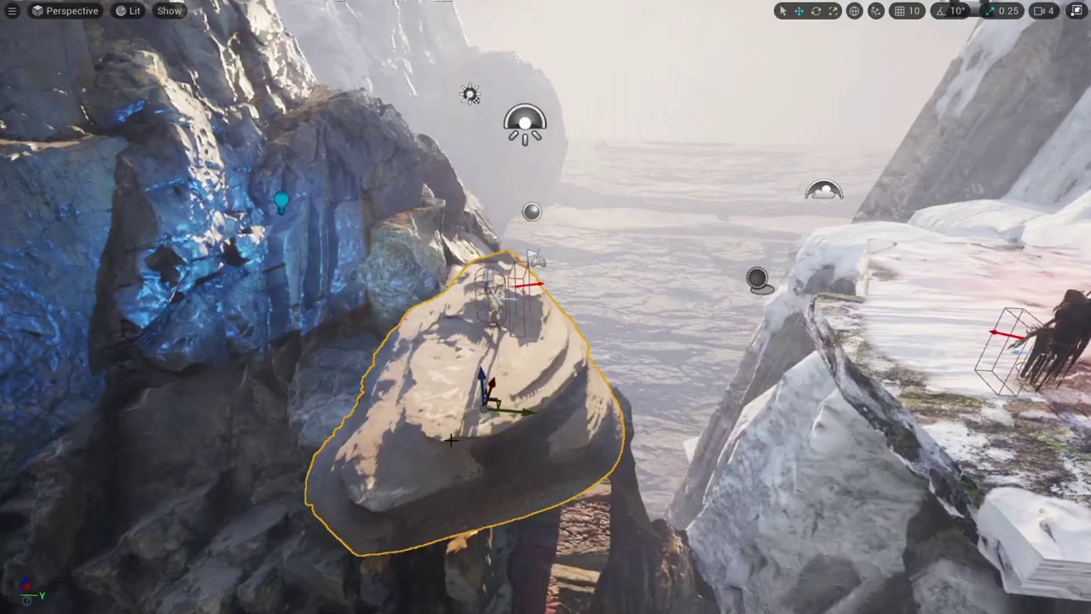
drag(388, 405, 256, 488)
key(alt+p)
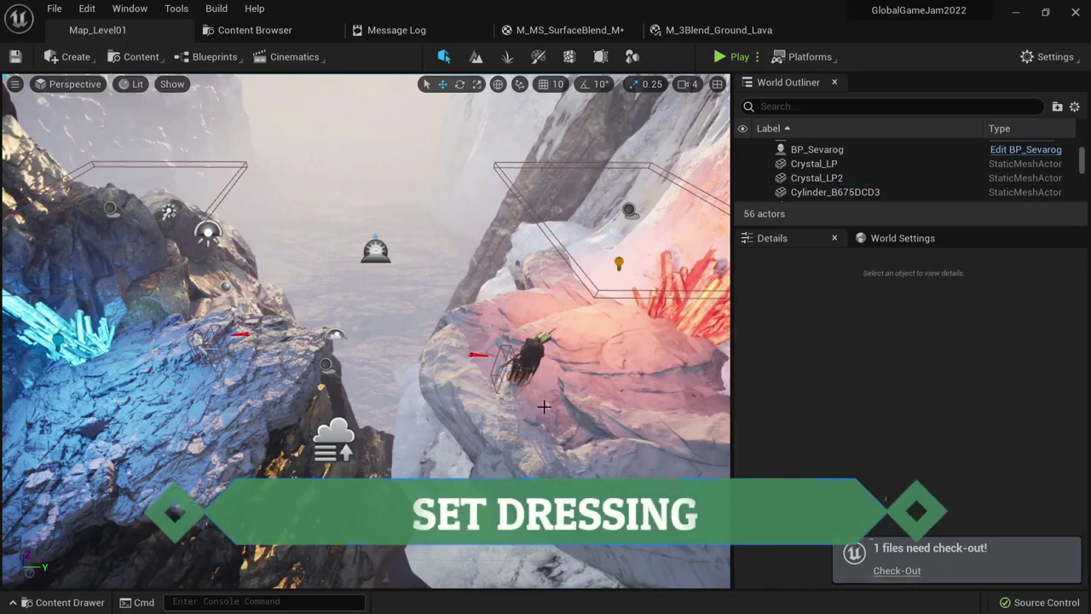
Duplicate the blue crystal as Crystal_LP3 and Crystal_LP4, then preview the scene in game view
key(ctrl+v)
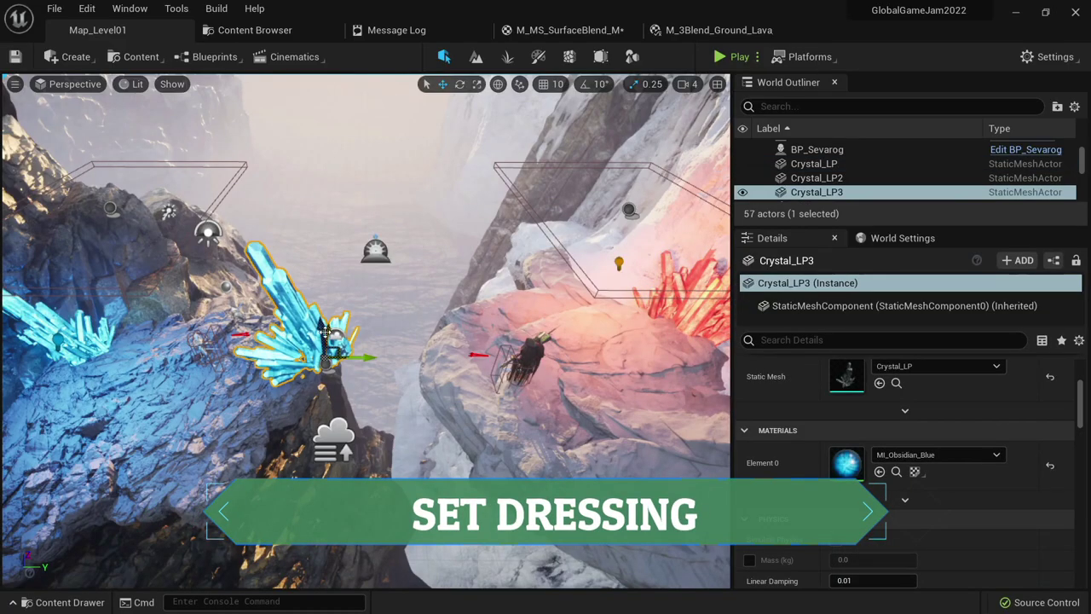
key(Escape)
key(ctrl+v)
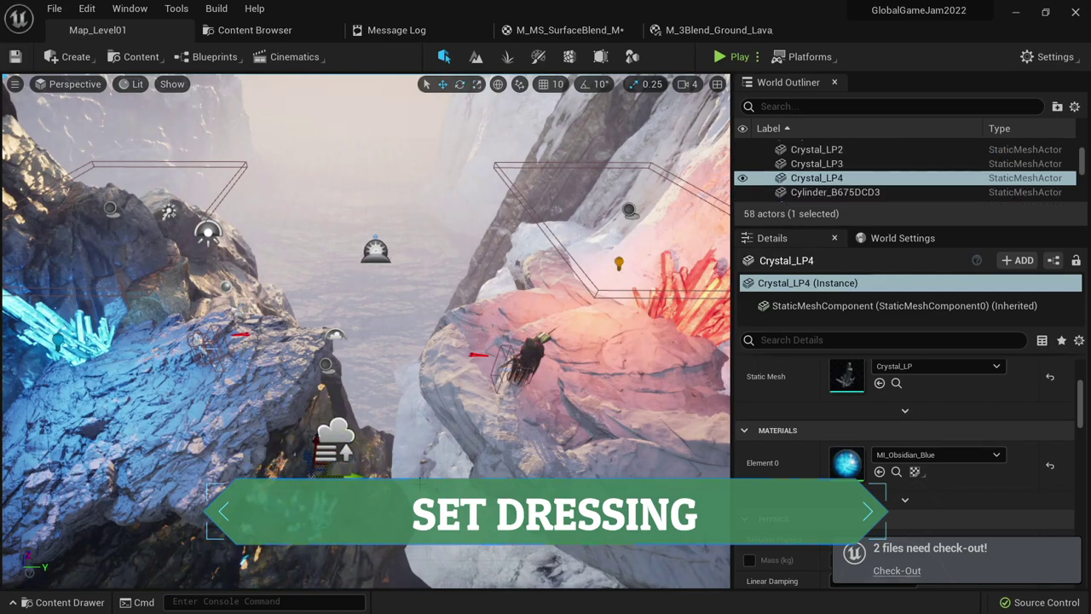
key(Escape)
click(341, 460)
key(g)
key(Escape)
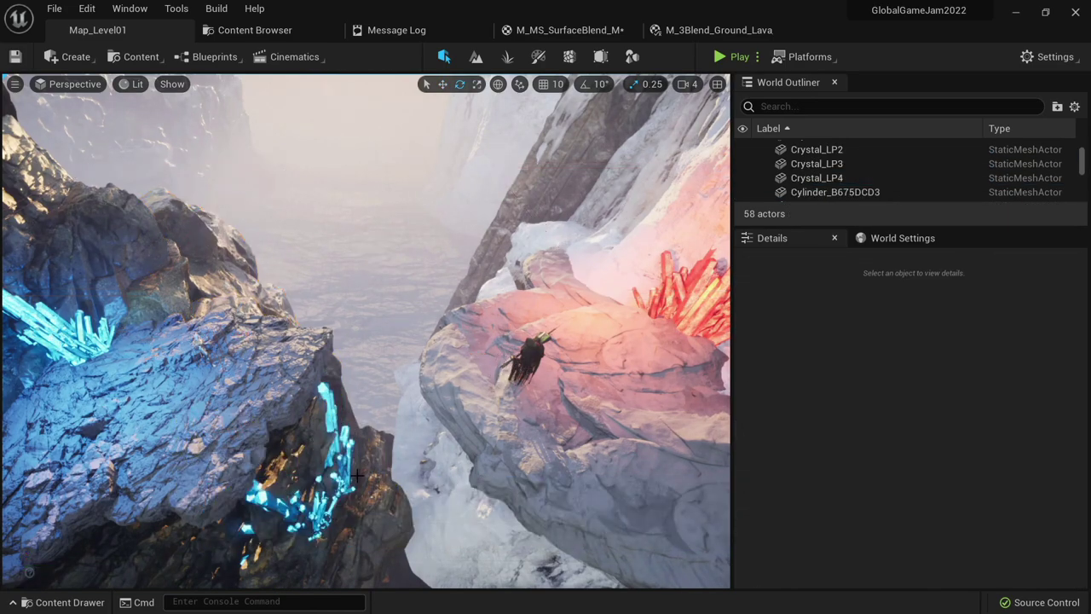
Place and rotate a Crystal_LP5 copy beside Crystal_LP4, then frame the red Crystal_LP6
click(356, 476)
key(f)
alt+drag(450, 365, 303, 380)
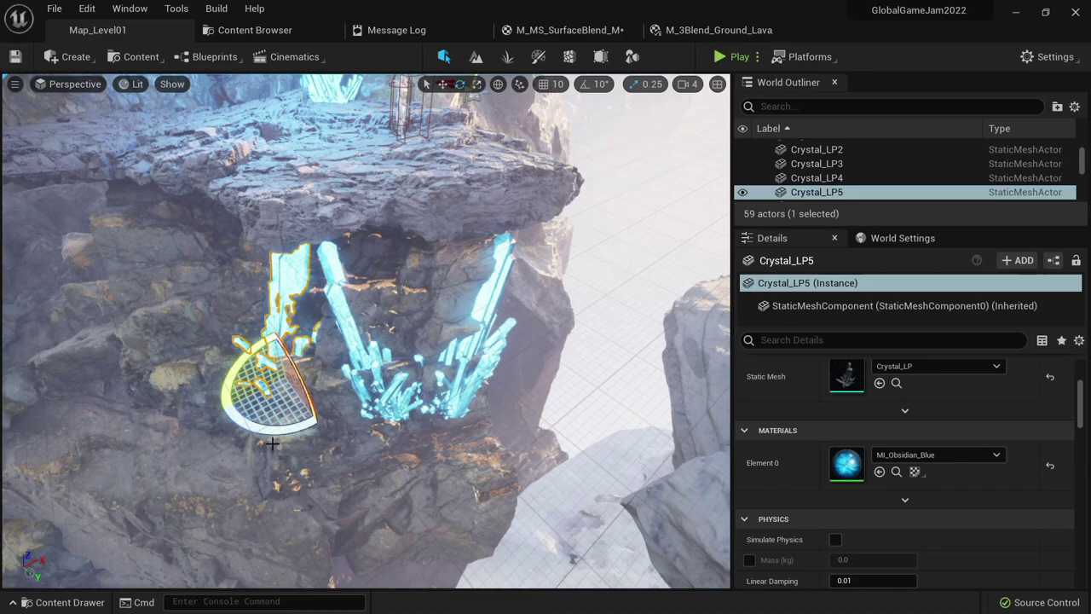
drag(271, 444, 282, 431)
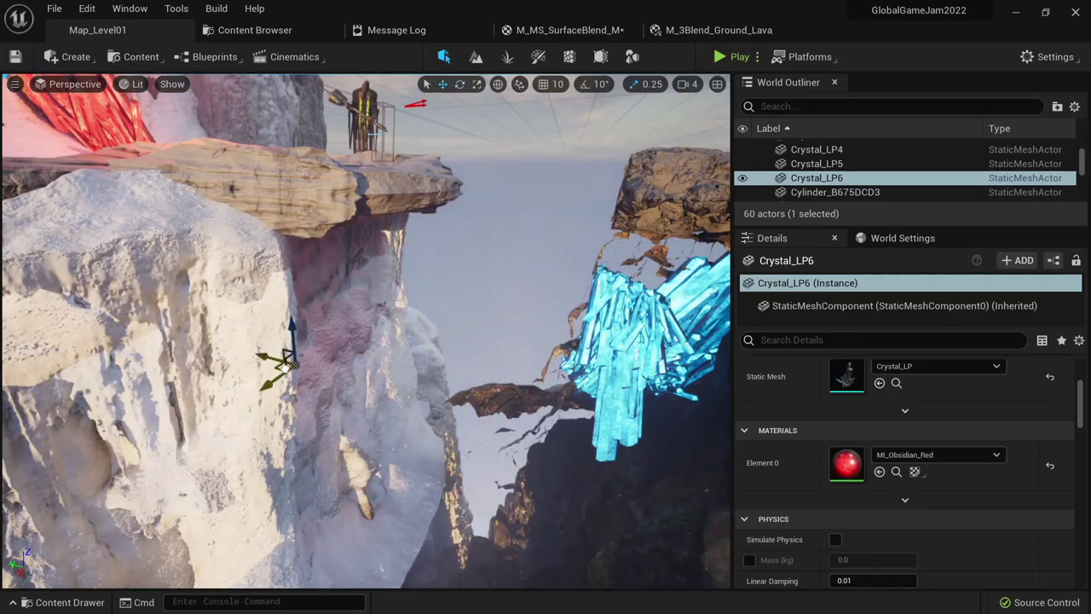
key(f)
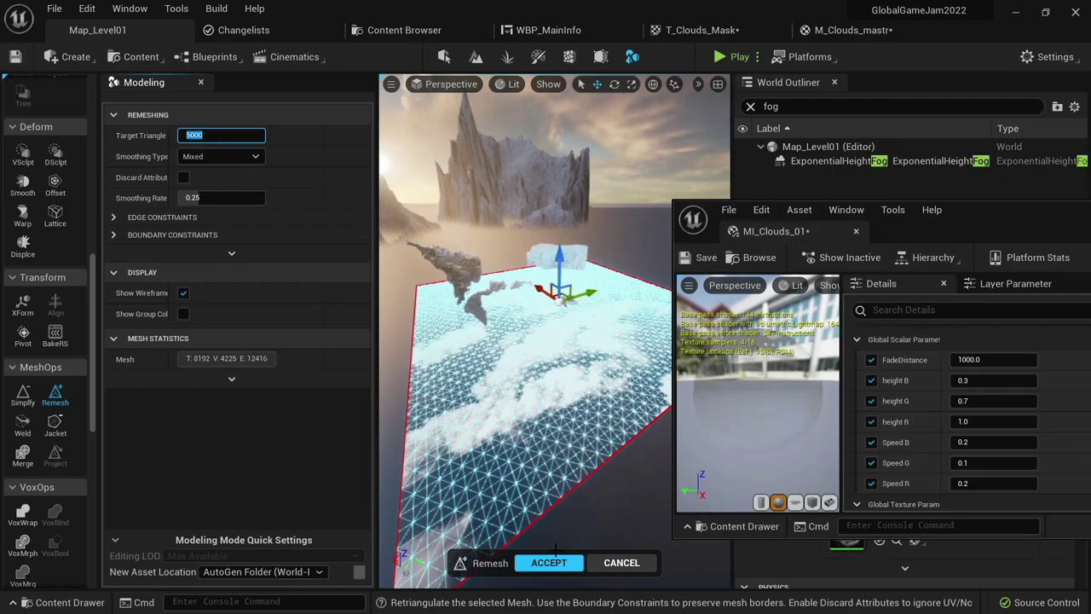
Accept the 5000-triangle remesh on the clouds plane, then lattice-bend the ice cliff and accept
click(549, 562)
click(54, 217)
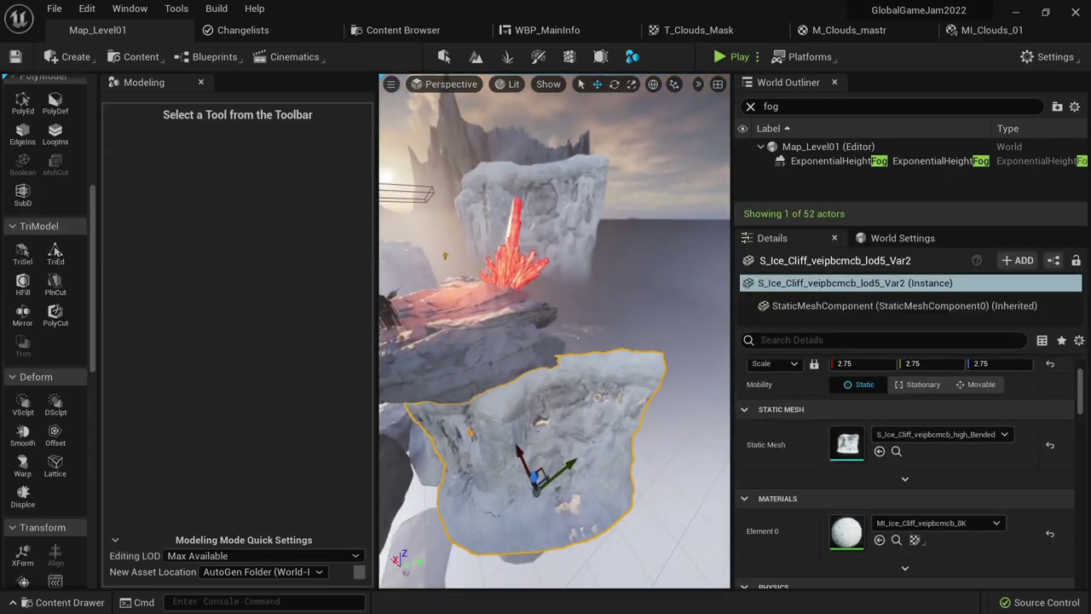
click(55, 464)
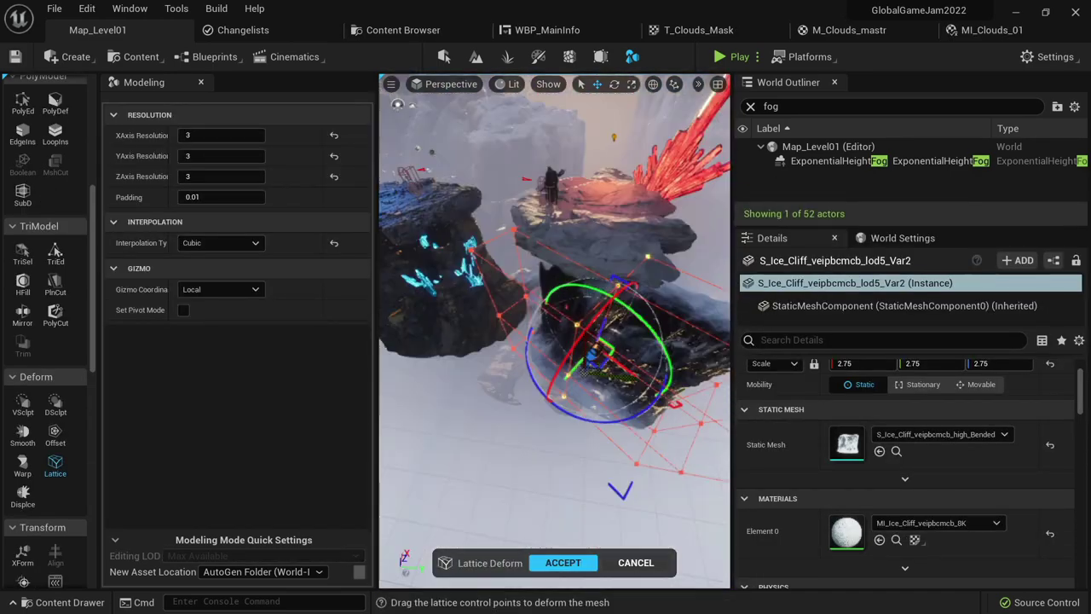
right_drag(460, 362, 584, 391)
key(alt+3)
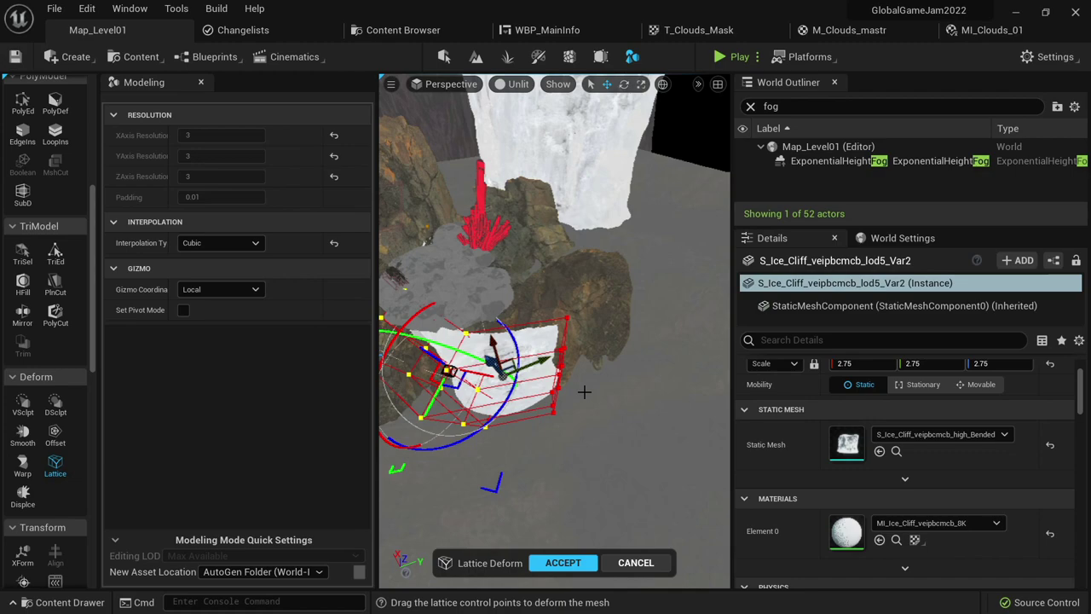
click(553, 563)
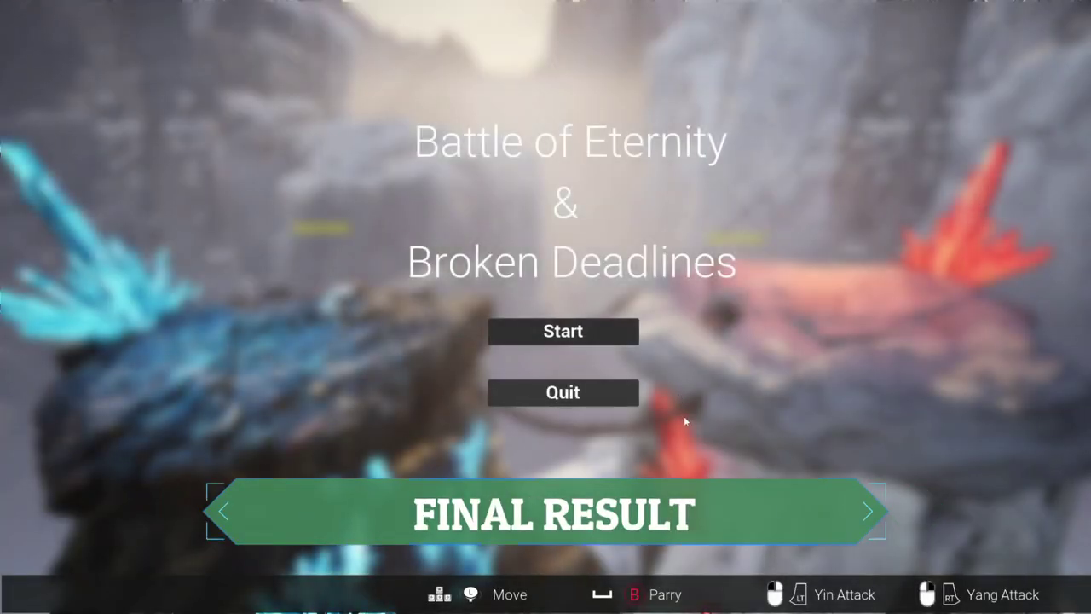
Start the match from the title menu and move, jump and attack with the blue fighter
key(Return)
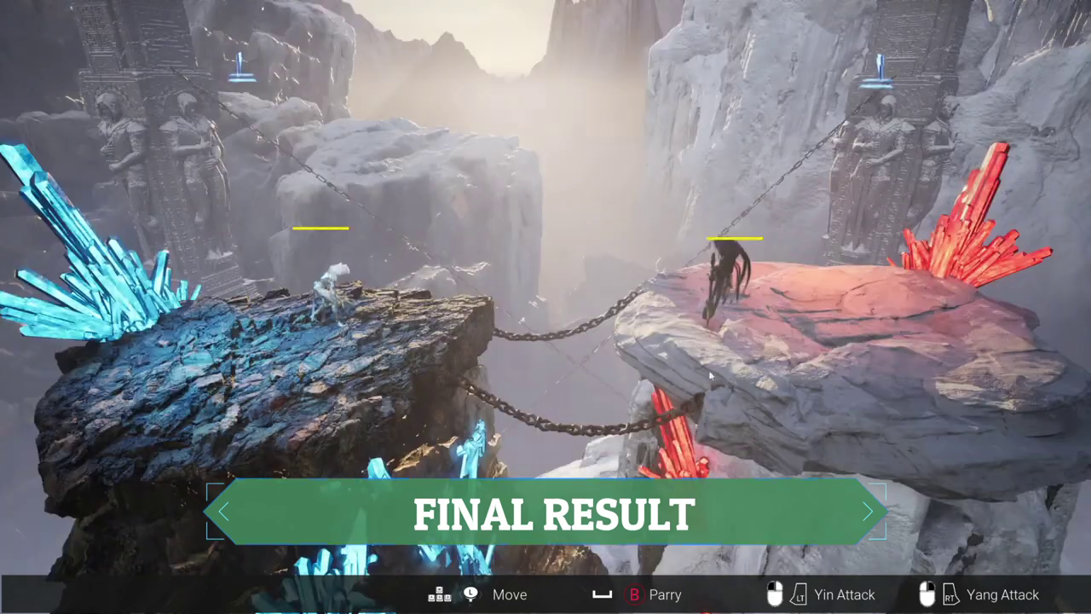
key(Left)
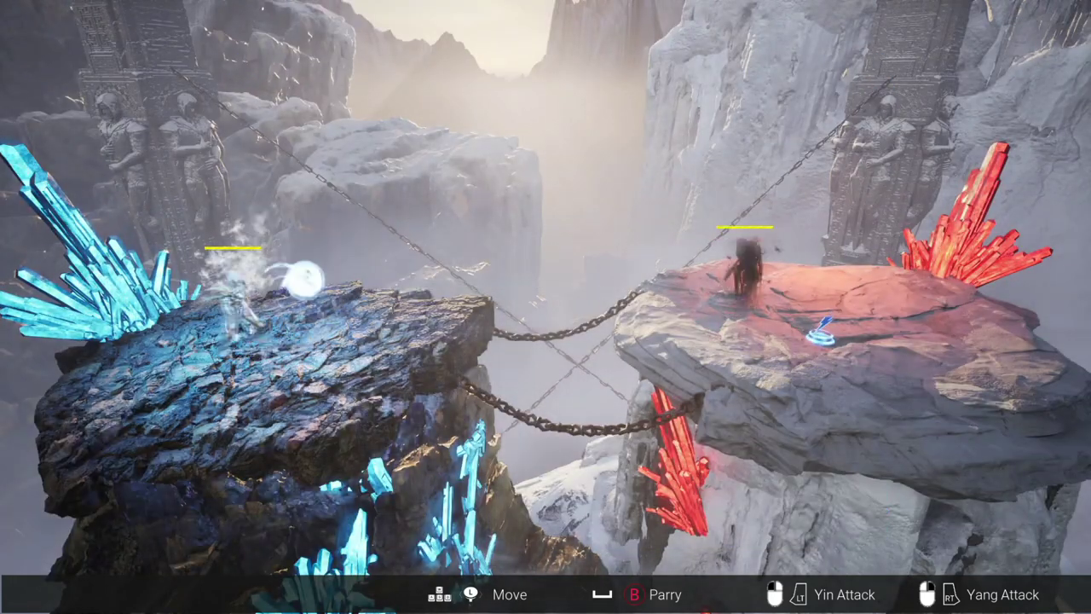
key(Right)
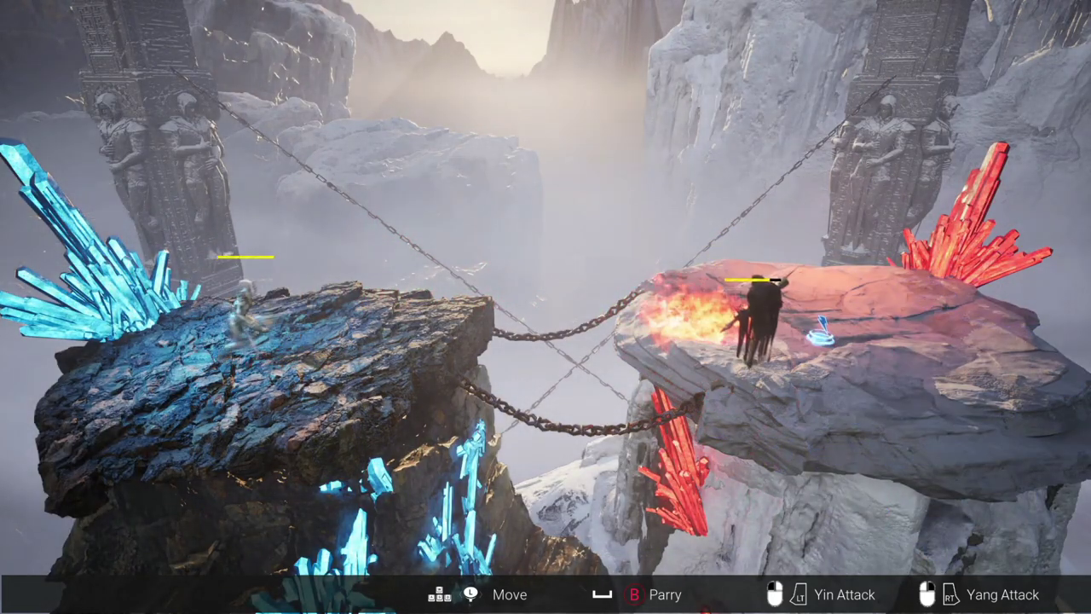
key(Up)
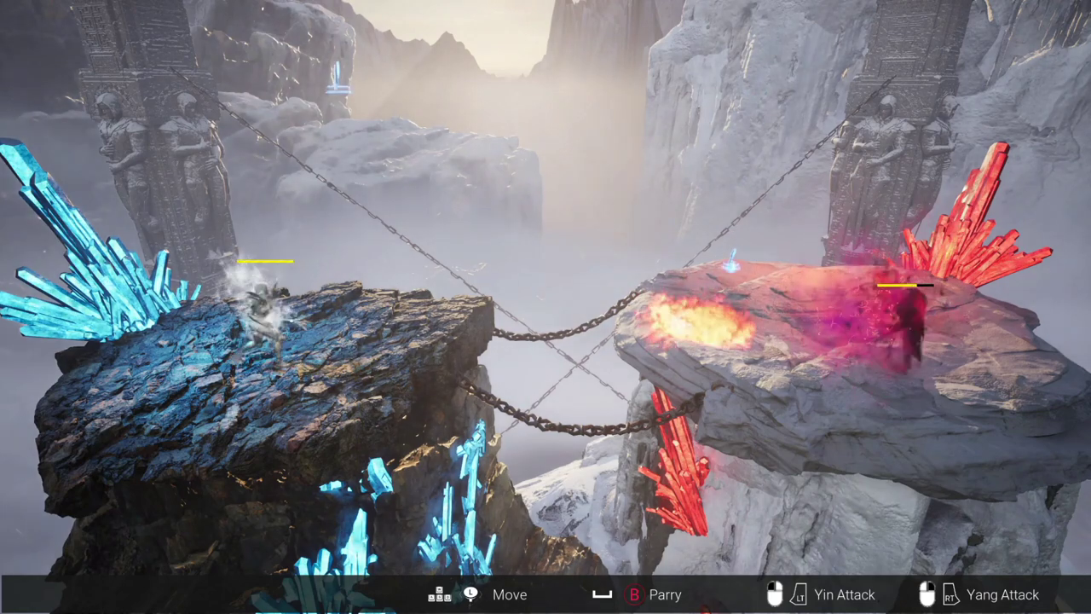
key(Up)
key(Right)
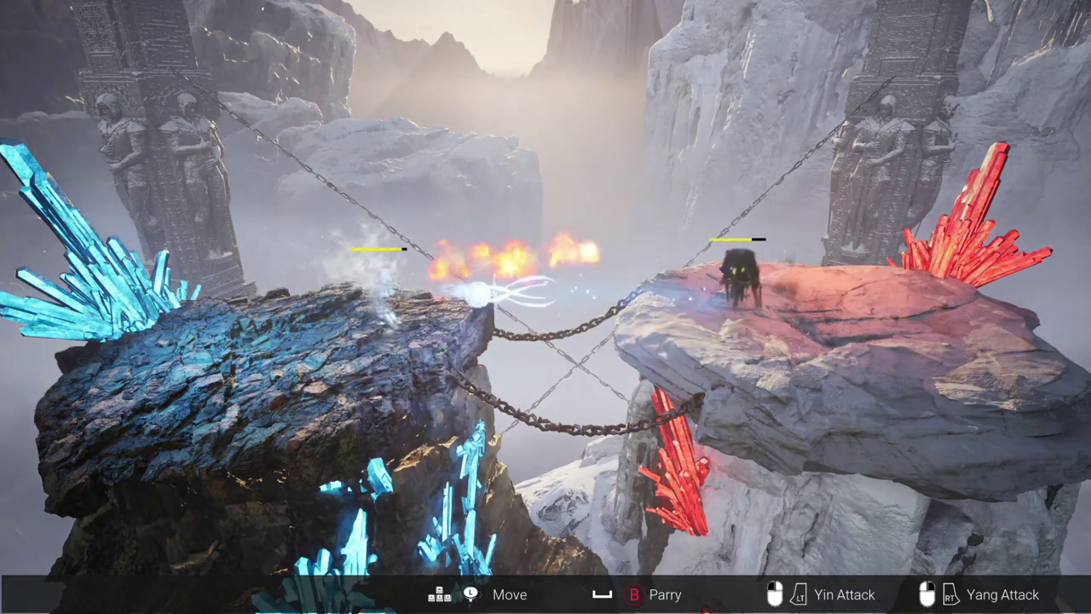